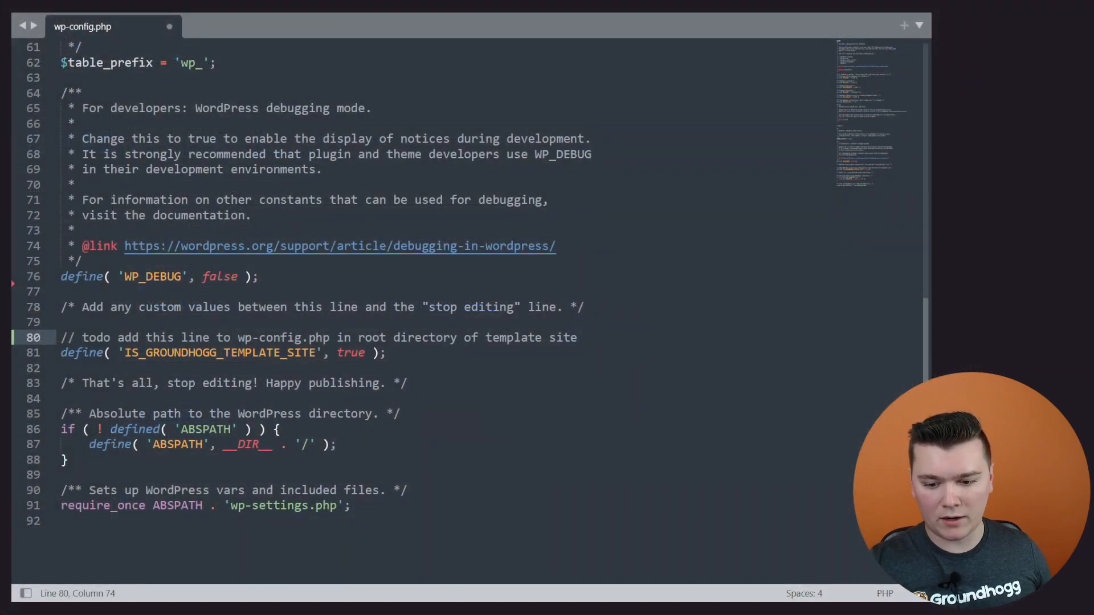
{"action": "mouse_move", "coordinate": [57, 354]}
{"action": "left_mouse_down"}
{"action": "mouse_move", "coordinate": [405, 353]}
{"action": "mouse_move", "coordinate": [35, 367]}
{"action": "mouse_move", "coordinate": [58, 358]}
{"action": "left_mouse_up"}
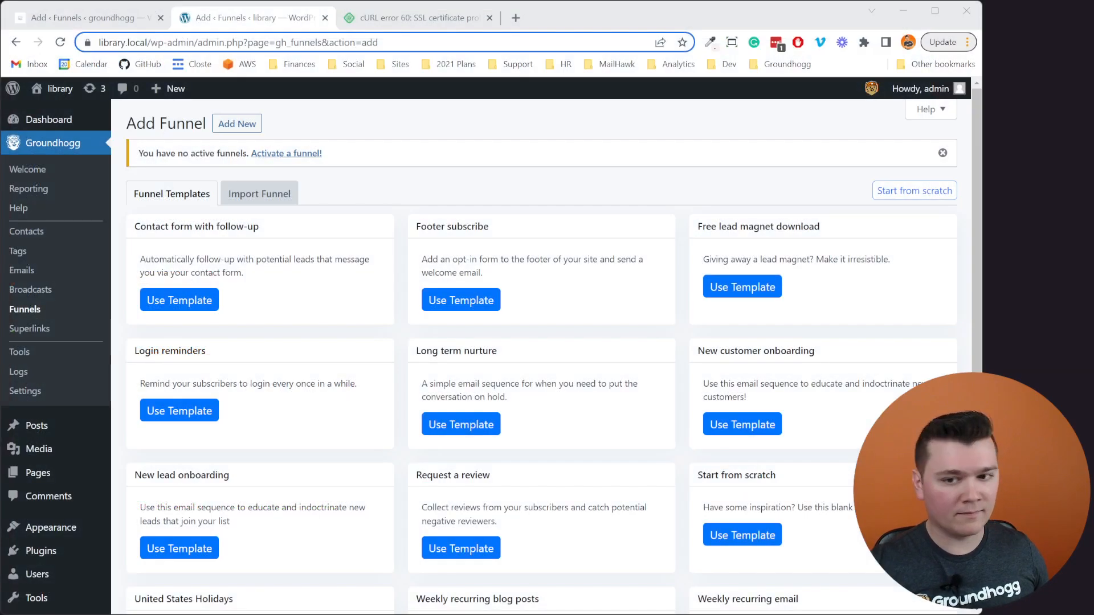
- Create a new funnel on library.local from the Footer subscribe template
{"action": "left_click", "coordinate": [833, 178]}
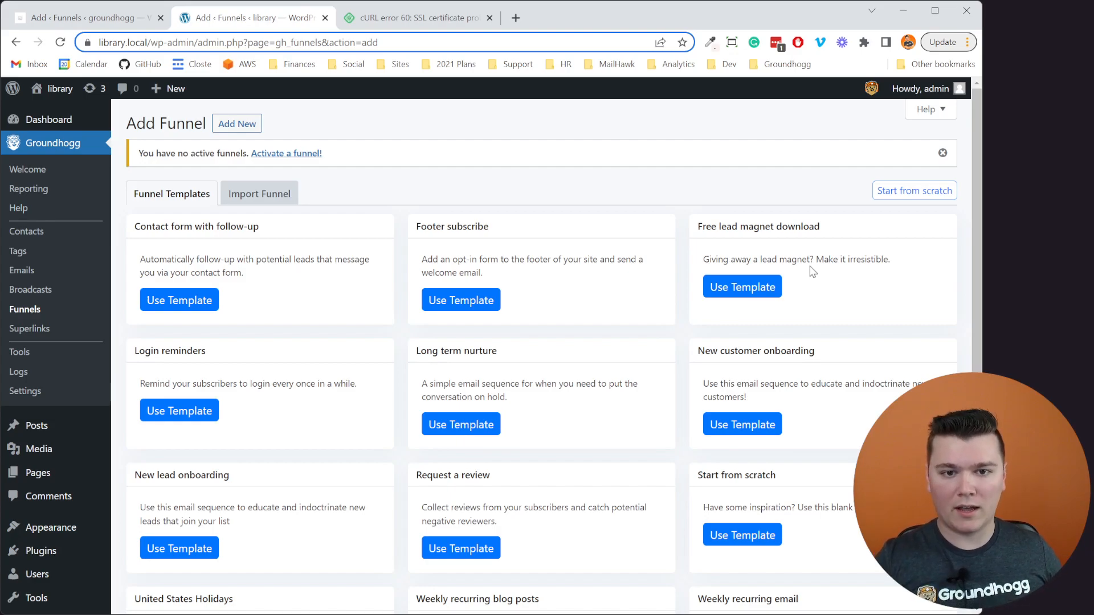
{"action": "scroll", "coordinate": [815, 299], "scroll_direction": "down", "scroll_amount": 3}
{"action": "scroll", "coordinate": [817, 342], "scroll_direction": "up", "scroll_amount": 3}
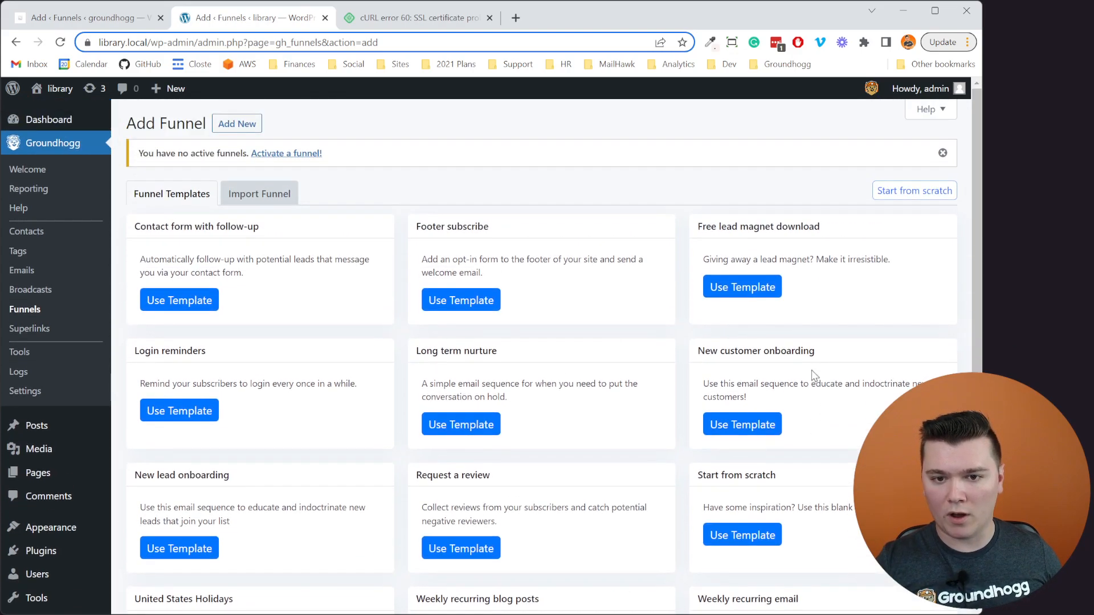
{"action": "left_click", "coordinate": [480, 307]}
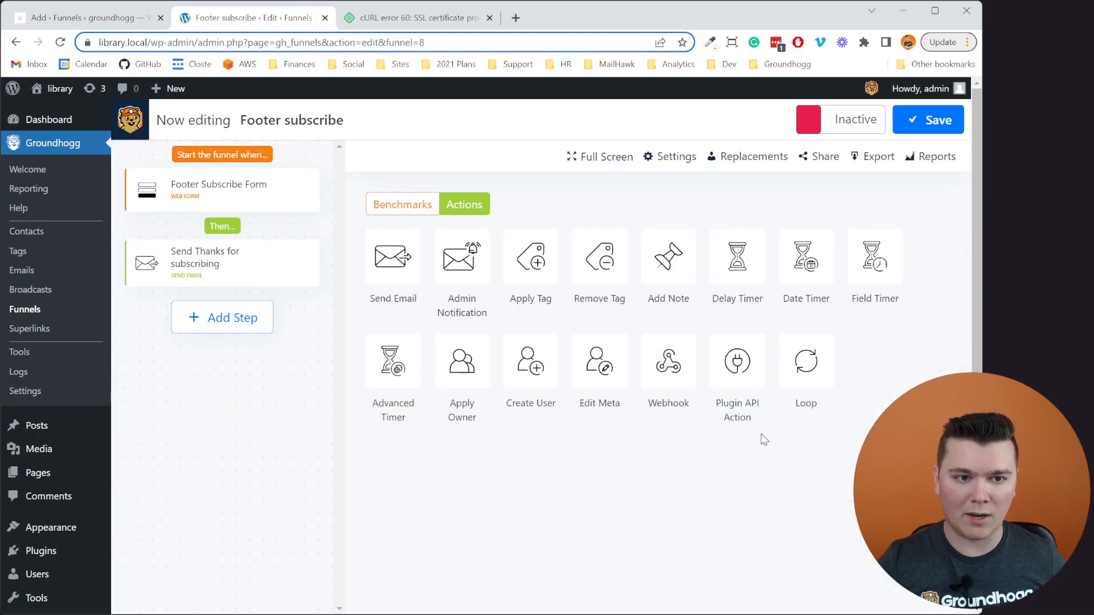
- Rename the funnel to Custom Footer subscribe
{"action": "type", "text": "Custom Fu"}
{"action": "key", "text": "BackSpace"}
{"action": "key", "text": "BackSpace"}
{"action": "left_click", "coordinate": [786, 222]}
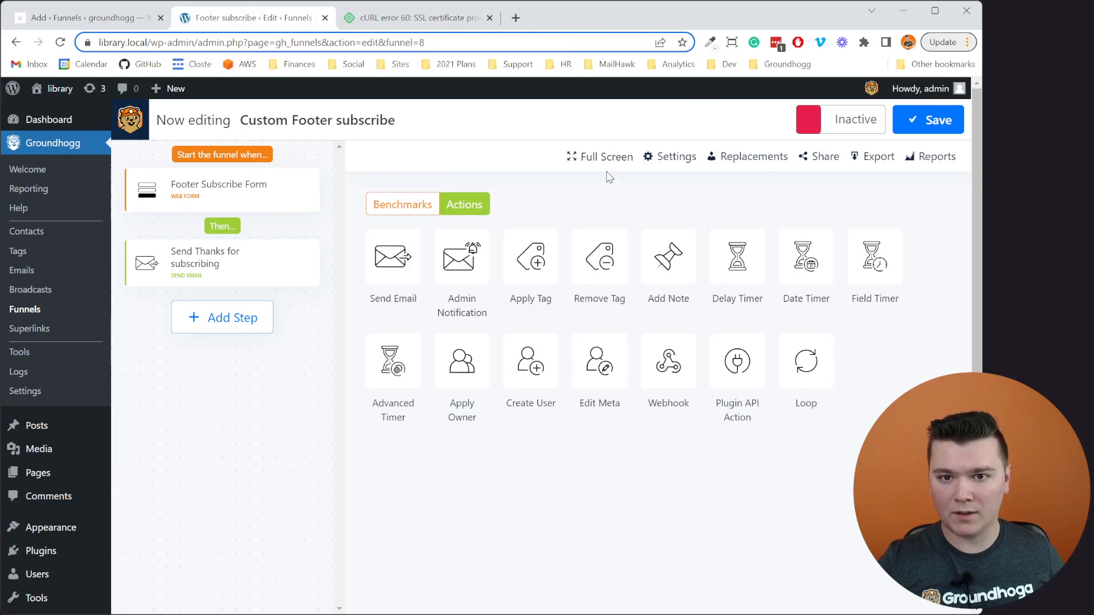
- Set the funnel's description to "My custom funnel description" in its settings, and save the changes
{"action": "left_click", "coordinate": [665, 164]}
{"action": "left_click", "coordinate": [479, 294]}
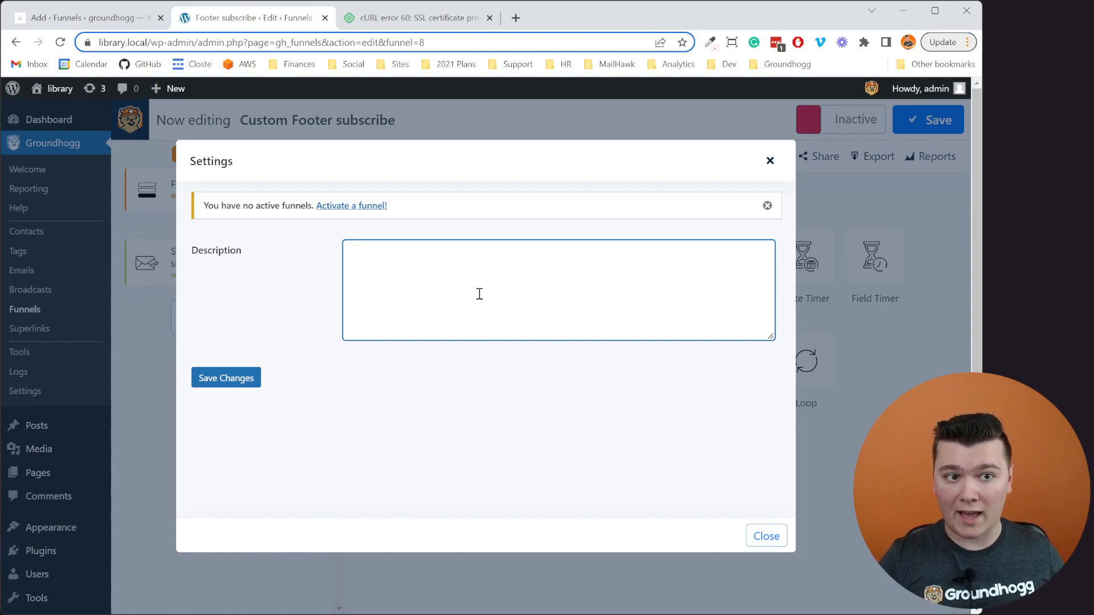
{"action": "type", "text": "M"}
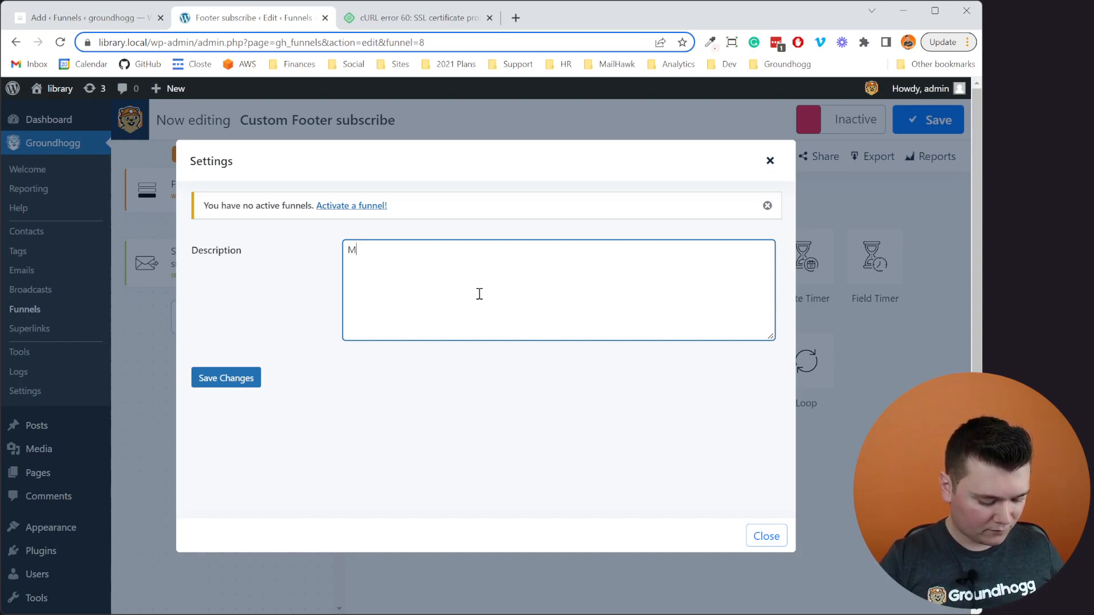
{"action": "type", "text": "y custom "}
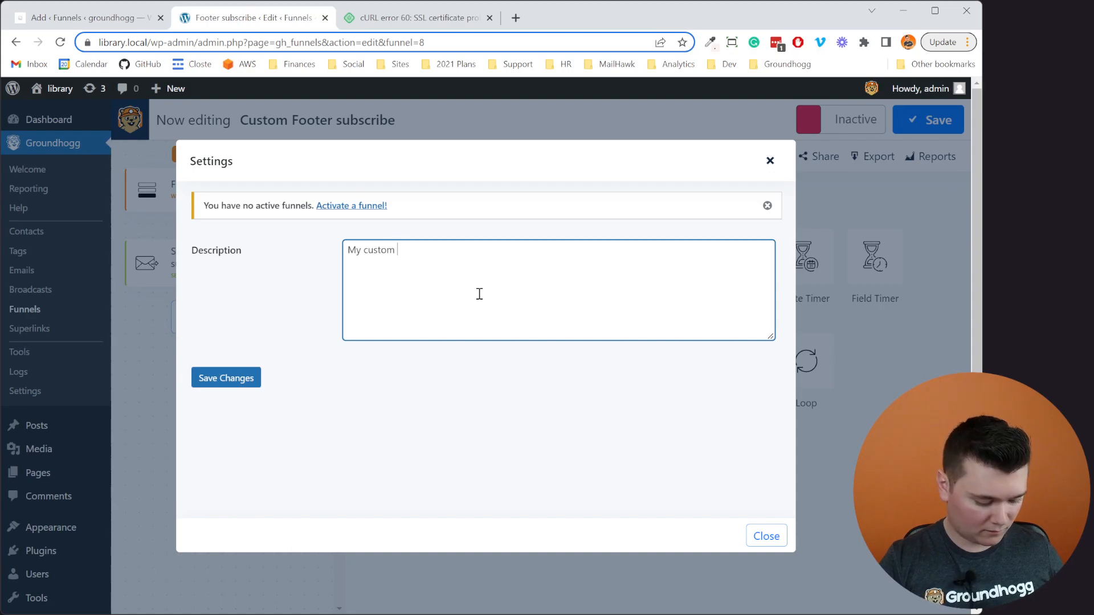
{"action": "type", "text": "funnel descrtiption"}
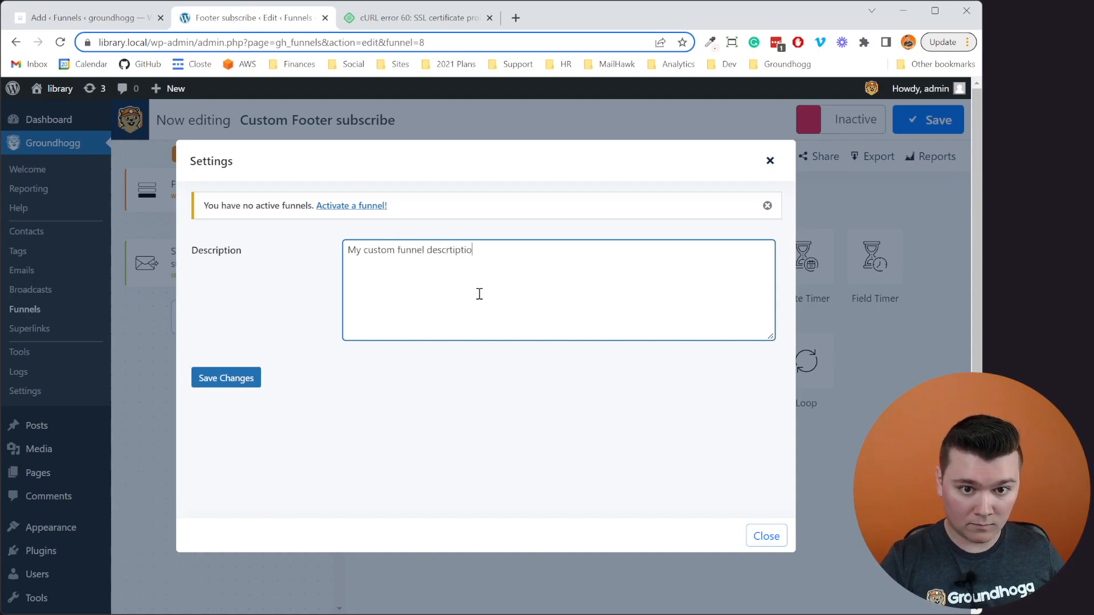
{"action": "key", "text": "Delete"}
{"action": "left_click", "coordinate": [234, 382]}
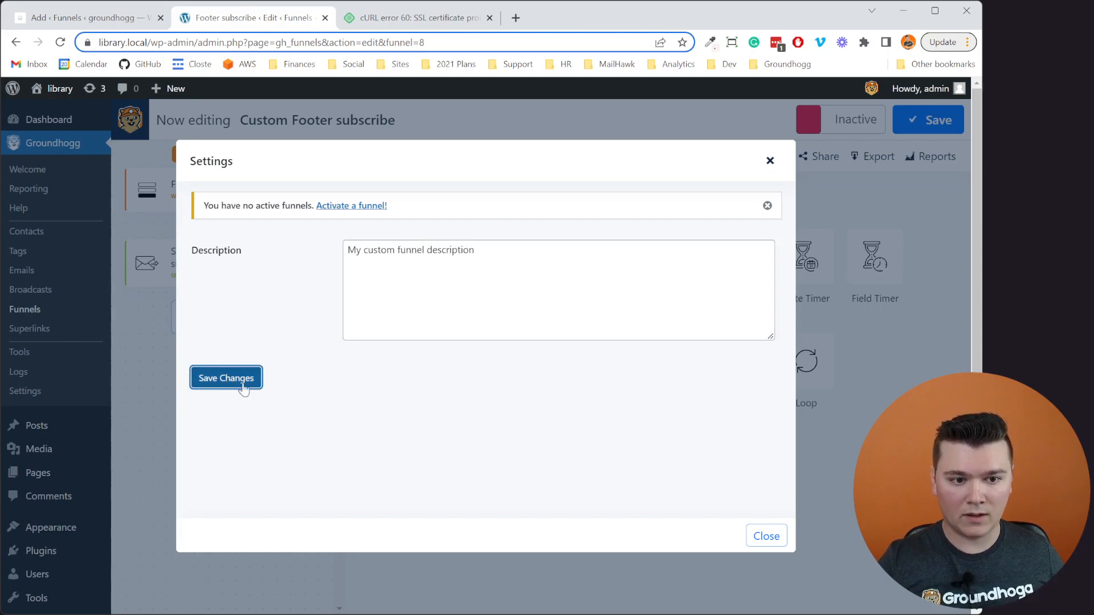
{"action": "left_click", "coordinate": [751, 550]}
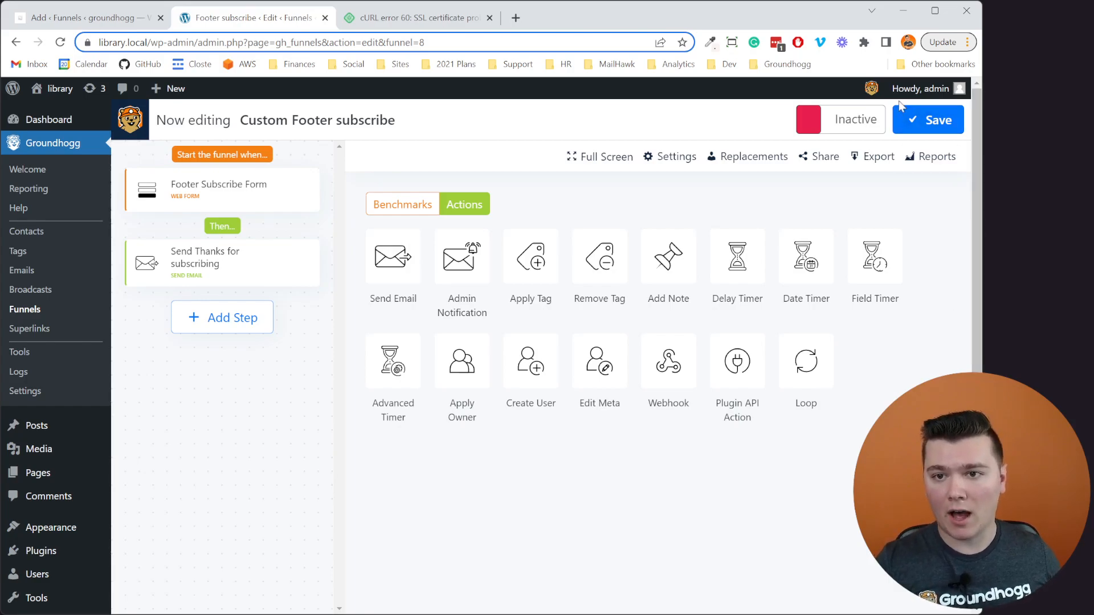
- Activate and save the Custom Footer subscribe funnel, and return to the Funnels list
{"action": "left_click", "coordinate": [869, 123]}
{"action": "left_click", "coordinate": [937, 132]}
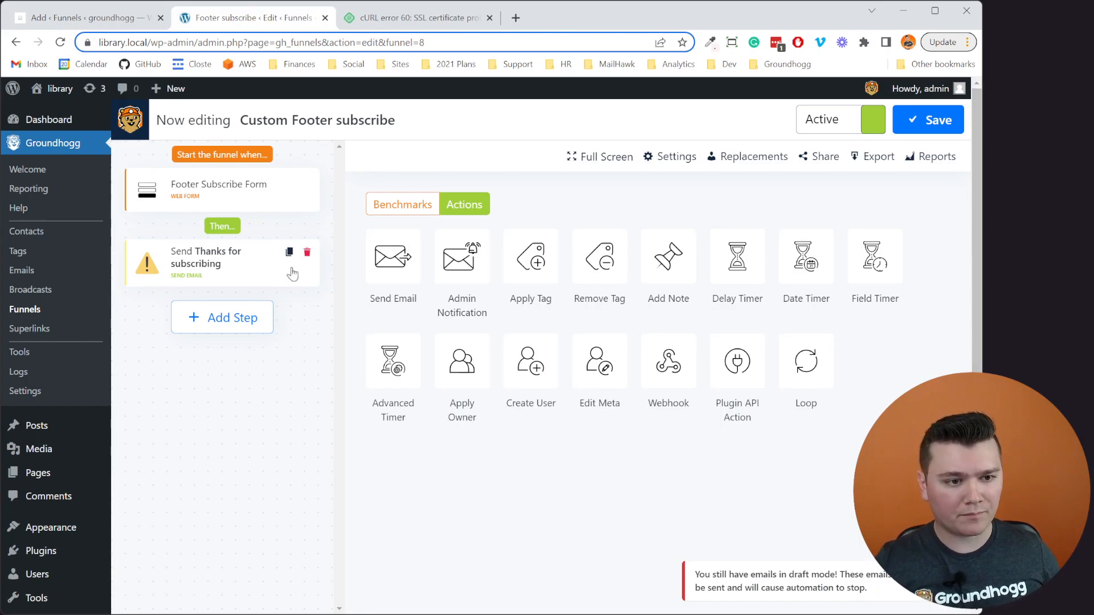
{"action": "left_click", "coordinate": [77, 310]}
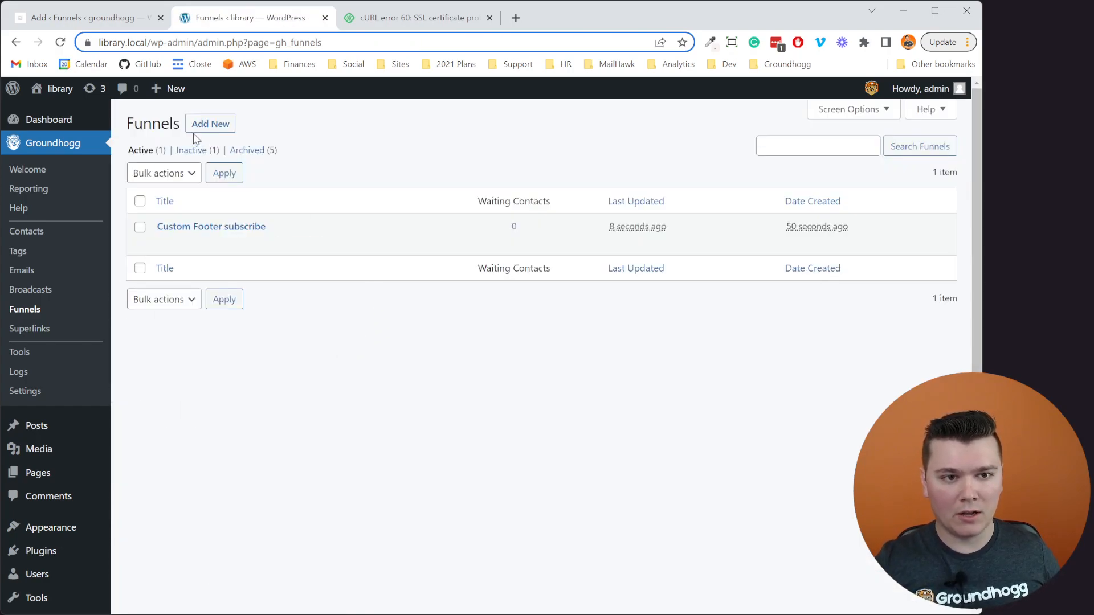
{"action": "left_click", "coordinate": [195, 152]}
{"action": "mouse_move", "coordinate": [168, 237]}
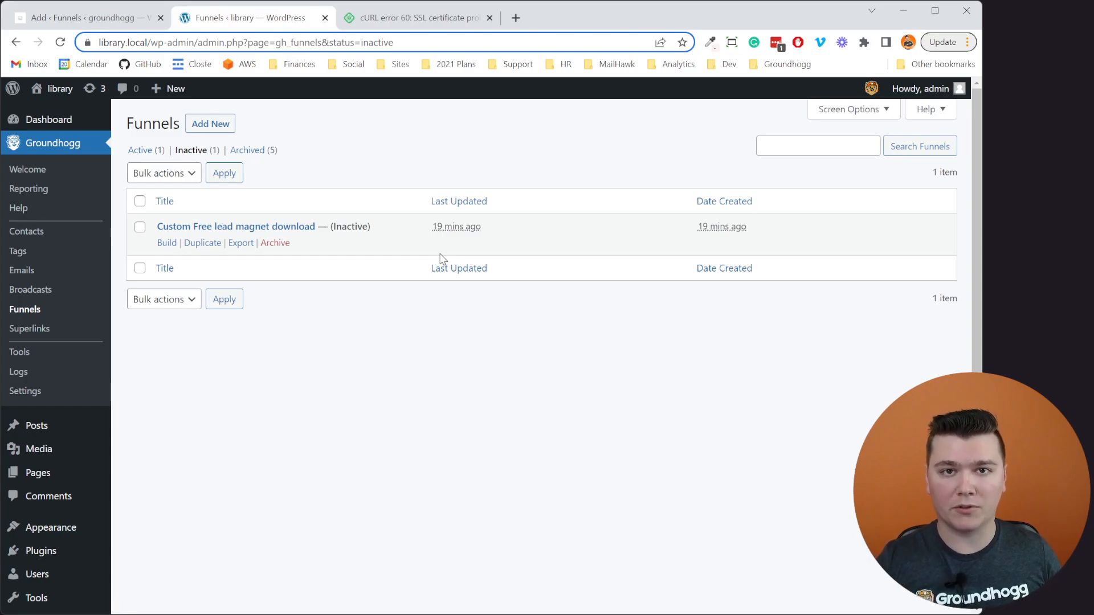
{"action": "left_click", "coordinate": [140, 151]}
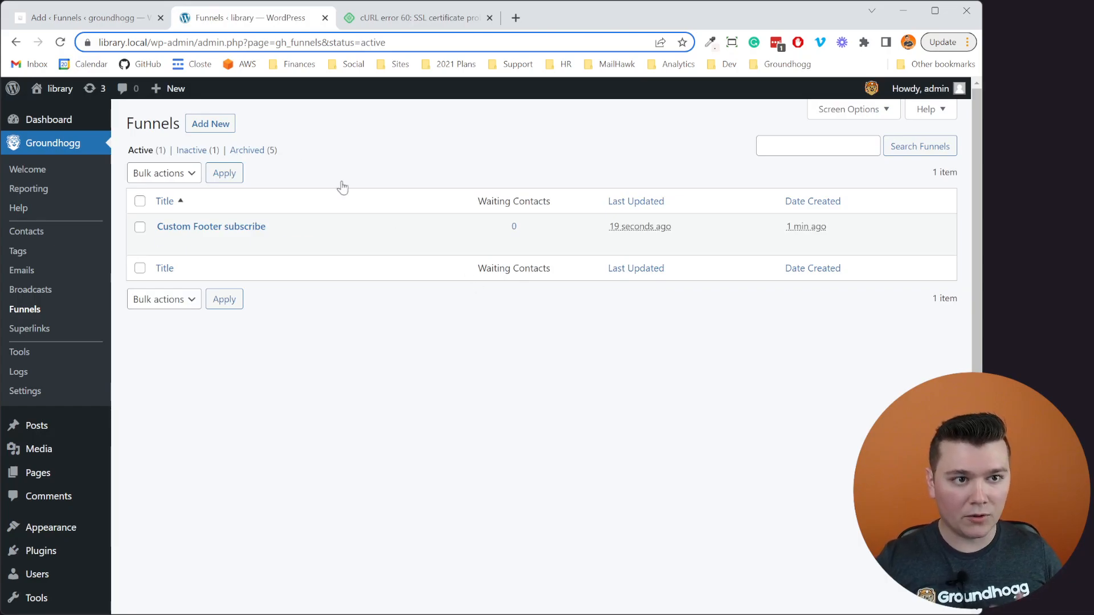
{"action": "left_click", "coordinate": [150, 42]}
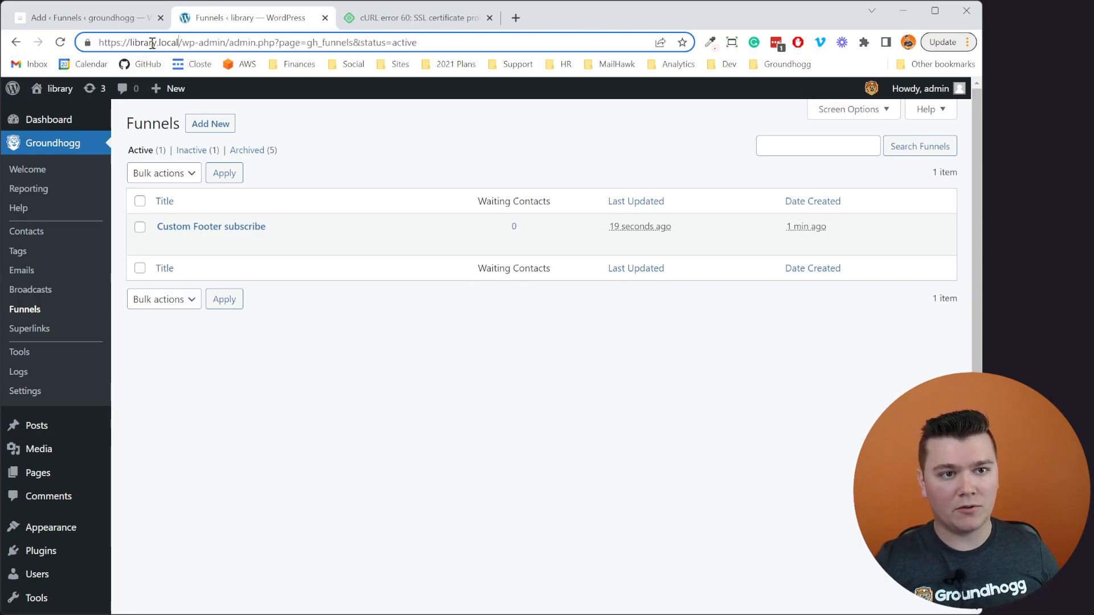
{"action": "left_click_drag", "start_coordinate": [178, 43], "coordinate": [87, 52]}
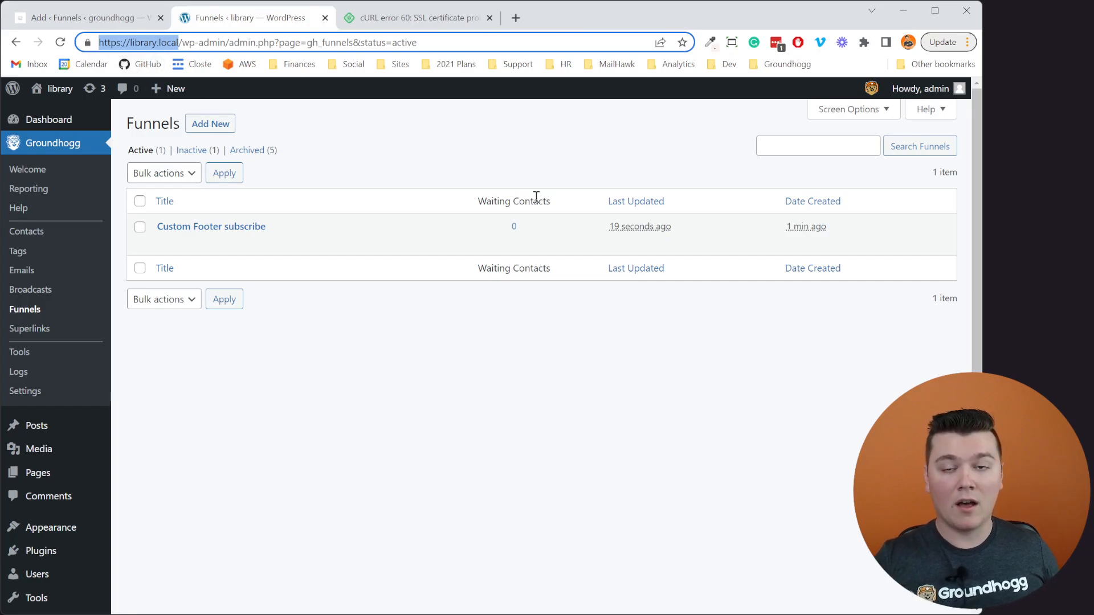
- Examine the Template Directory value in the White Label settings of the groundhogg.local site
{"action": "left_click", "coordinate": [128, 17]}
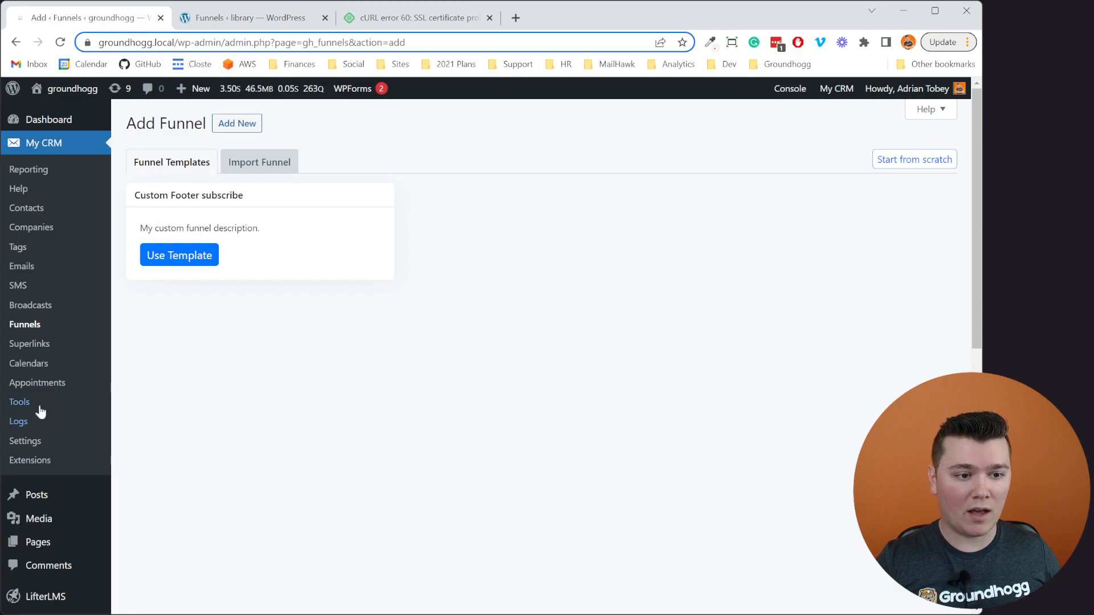
{"action": "left_click", "coordinate": [54, 448]}
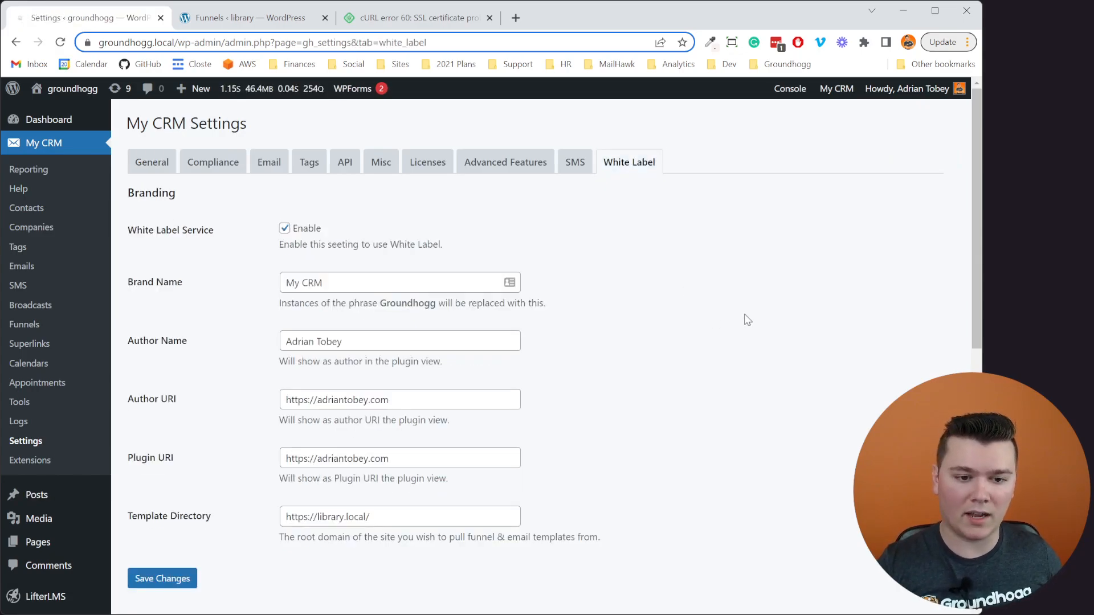
{"action": "left_click_drag", "start_coordinate": [370, 519], "coordinate": [303, 517]}
{"action": "double_click", "coordinate": [148, 517]}
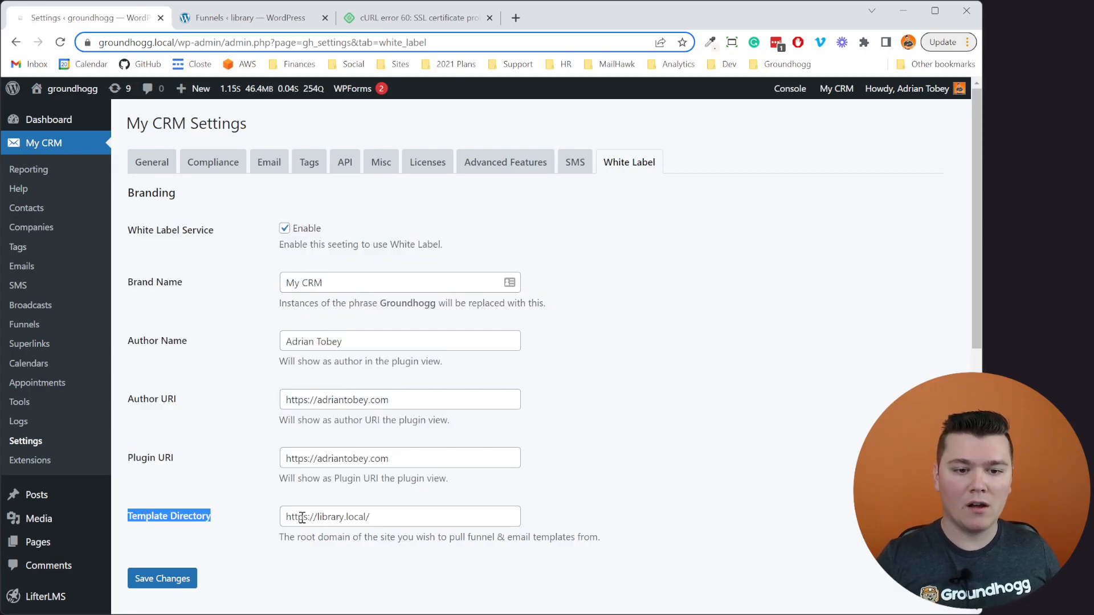
{"action": "double_click", "coordinate": [302, 518]}
- Create a funnel on groundhogg.local from the Custom Footer subscribe template
{"action": "left_click", "coordinate": [713, 463]}
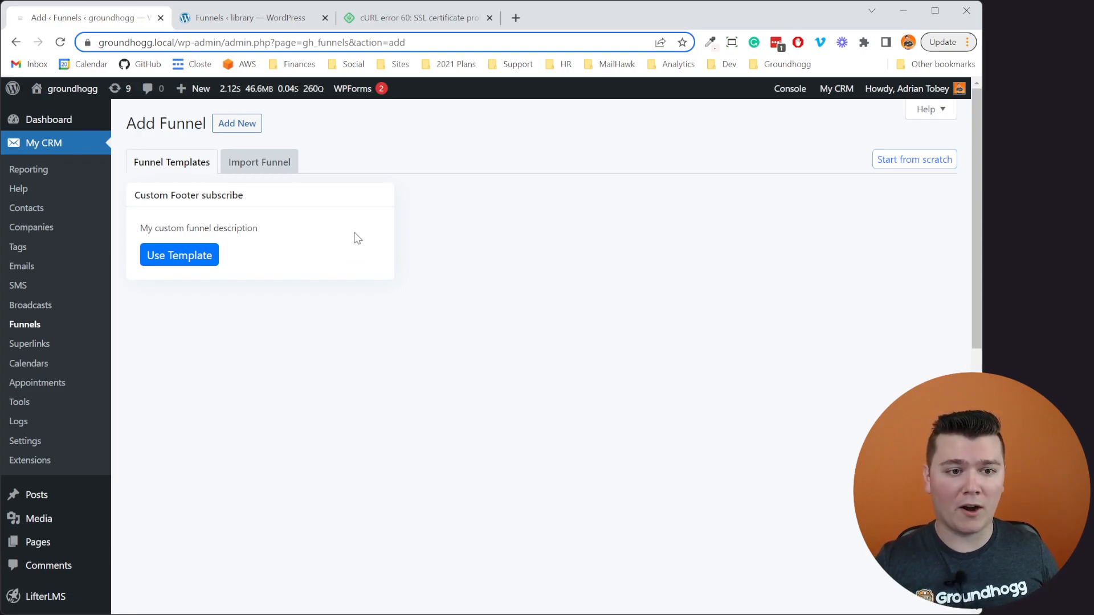
{"action": "left_click", "coordinate": [195, 254]}
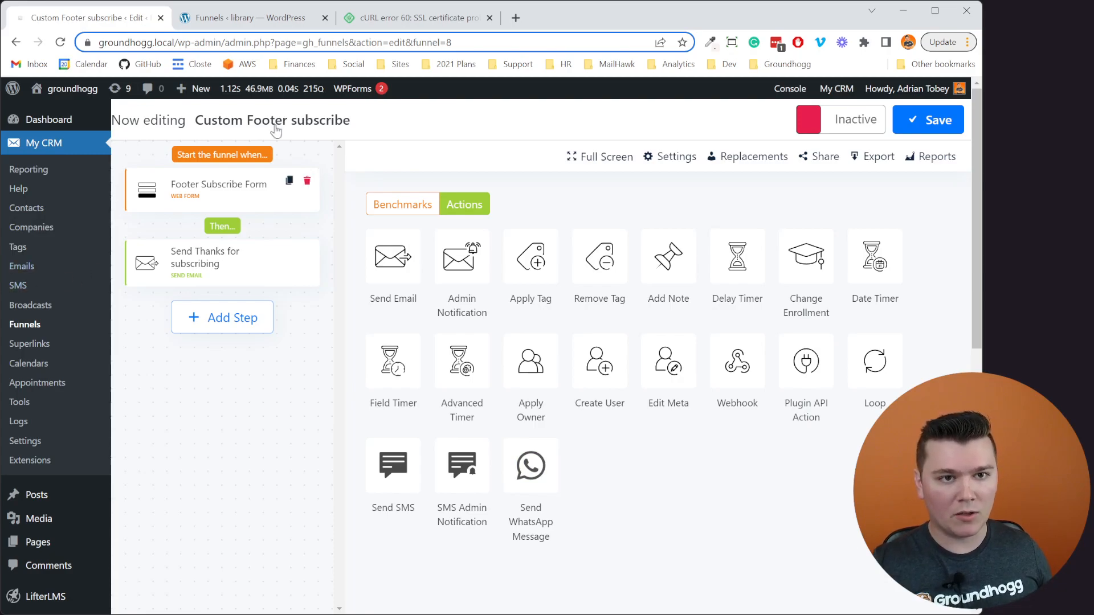
- Enable the Advanced Email Editor in the library.local site's Groundhogg settings and save the changes
{"action": "left_click", "coordinate": [250, 18]}
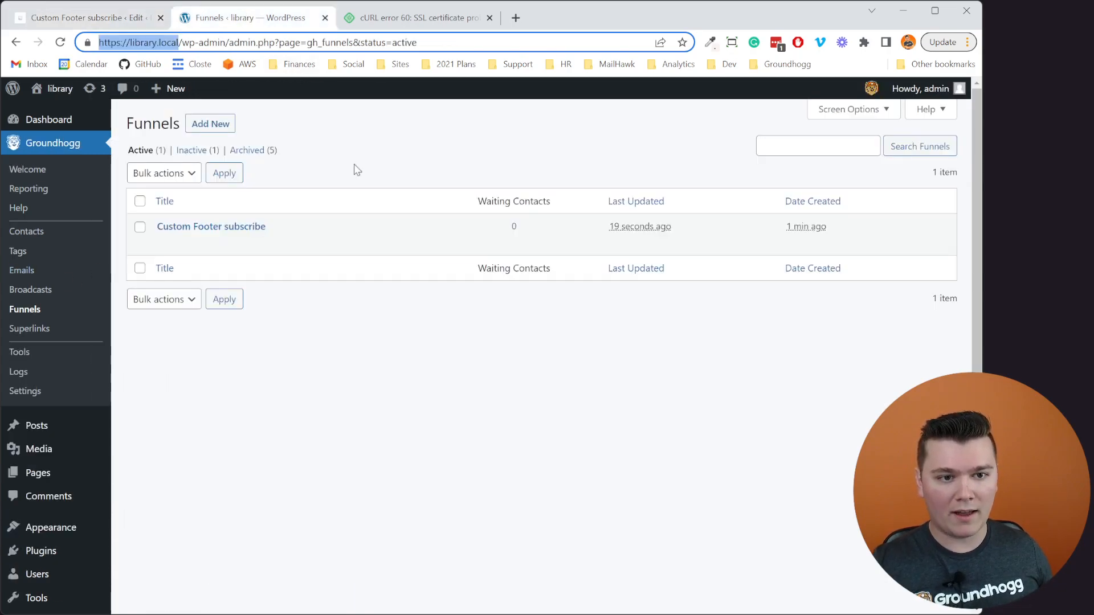
{"action": "left_click", "coordinate": [84, 397]}
{"action": "left_click", "coordinate": [429, 166]}
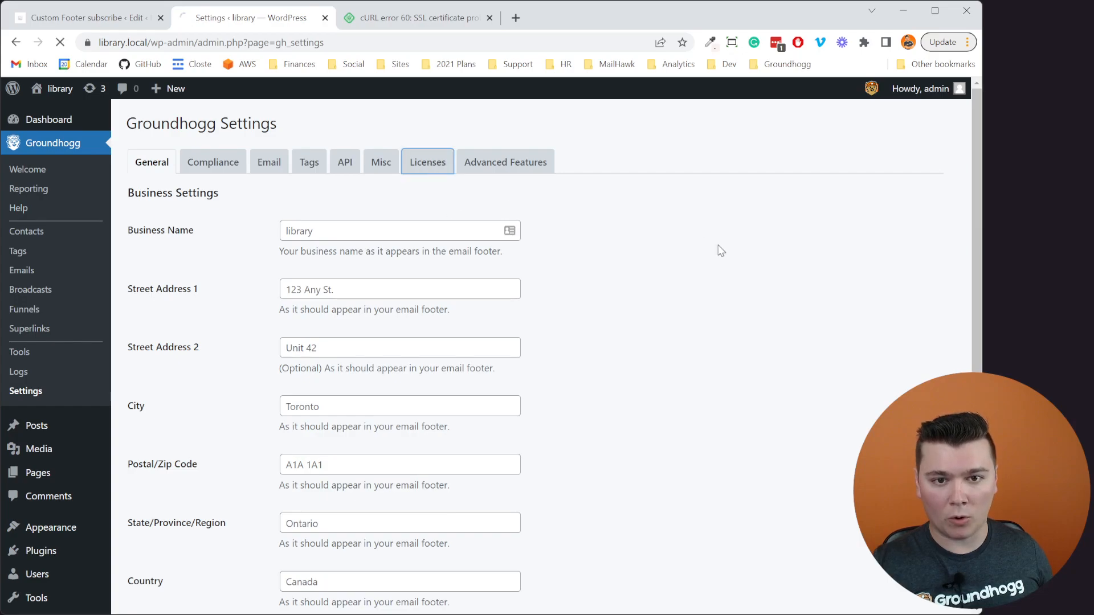
{"action": "left_click", "coordinate": [523, 166]}
{"action": "left_click", "coordinate": [284, 228]}
{"action": "left_click", "coordinate": [191, 295]}
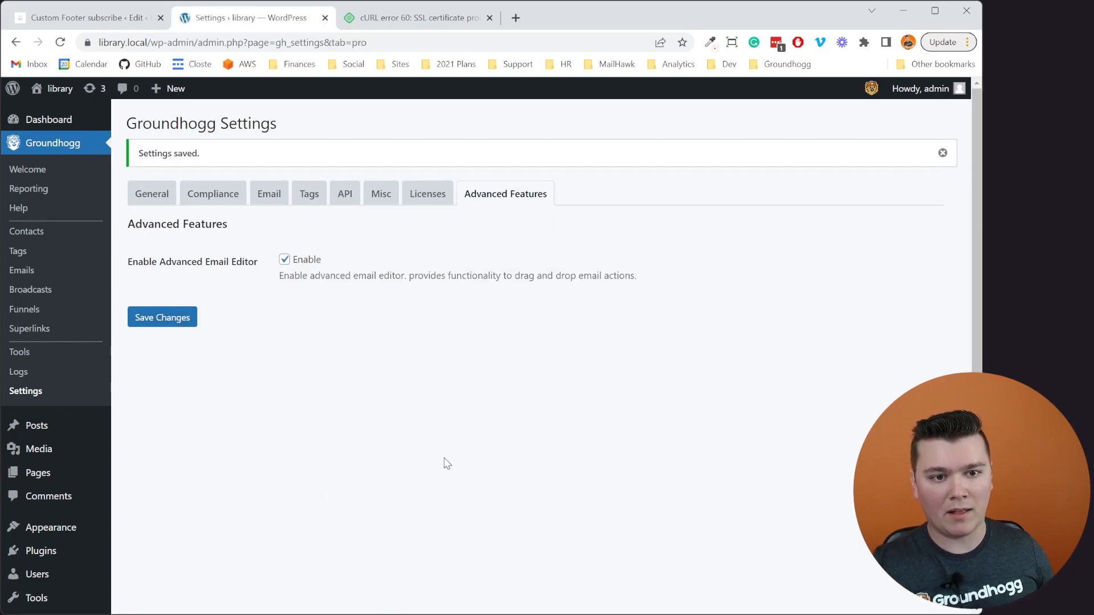
- Create a new email on library.local from the Appreciation Email pro template
{"action": "left_click", "coordinate": [69, 271]}
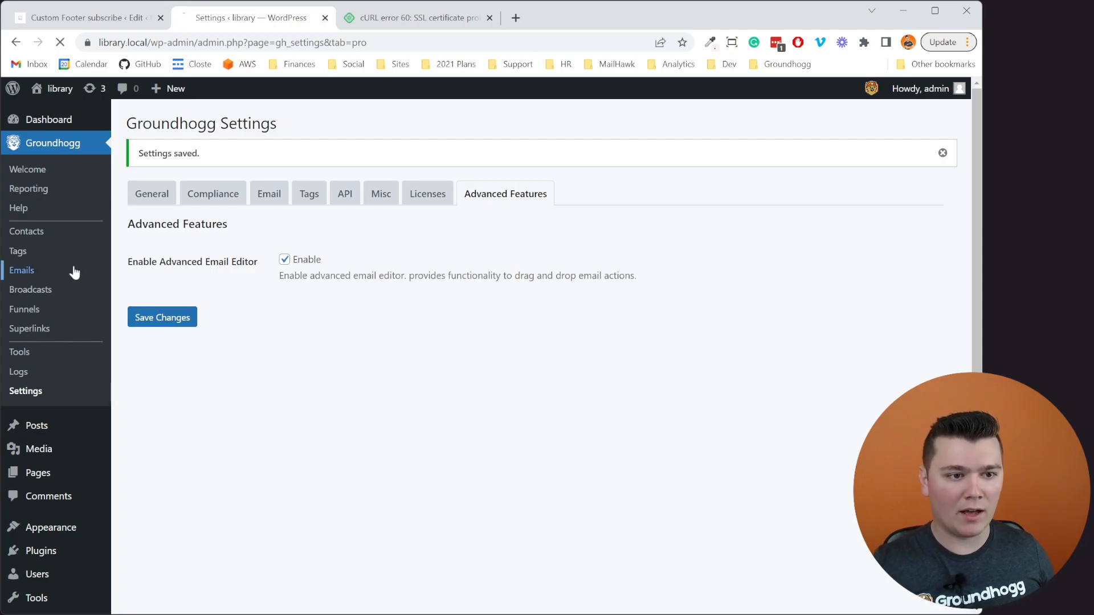
{"action": "left_click", "coordinate": [200, 127]}
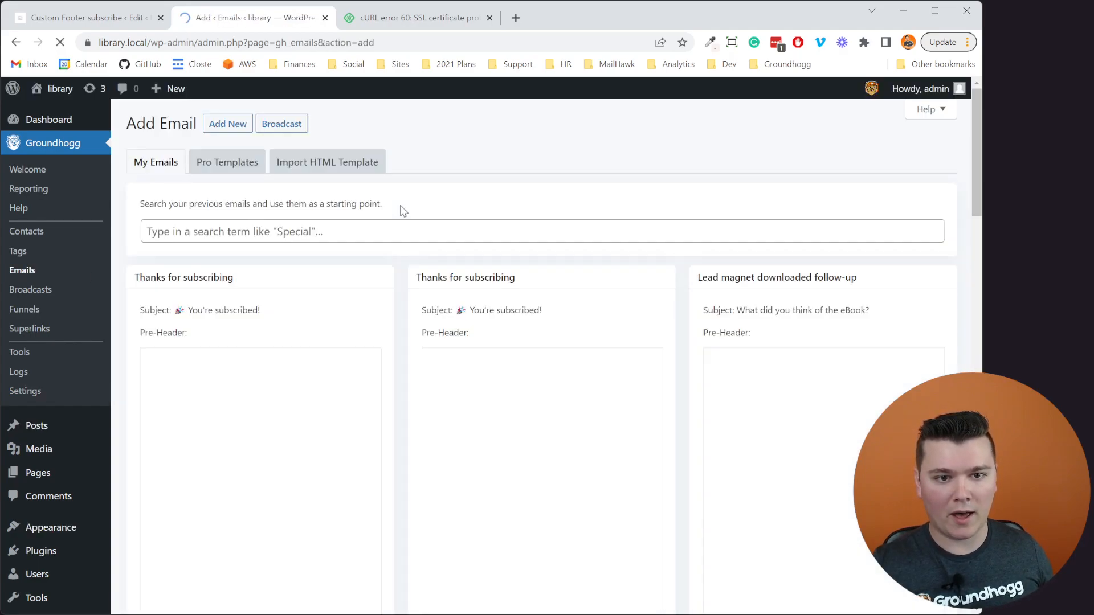
{"action": "left_click", "coordinate": [234, 167]}
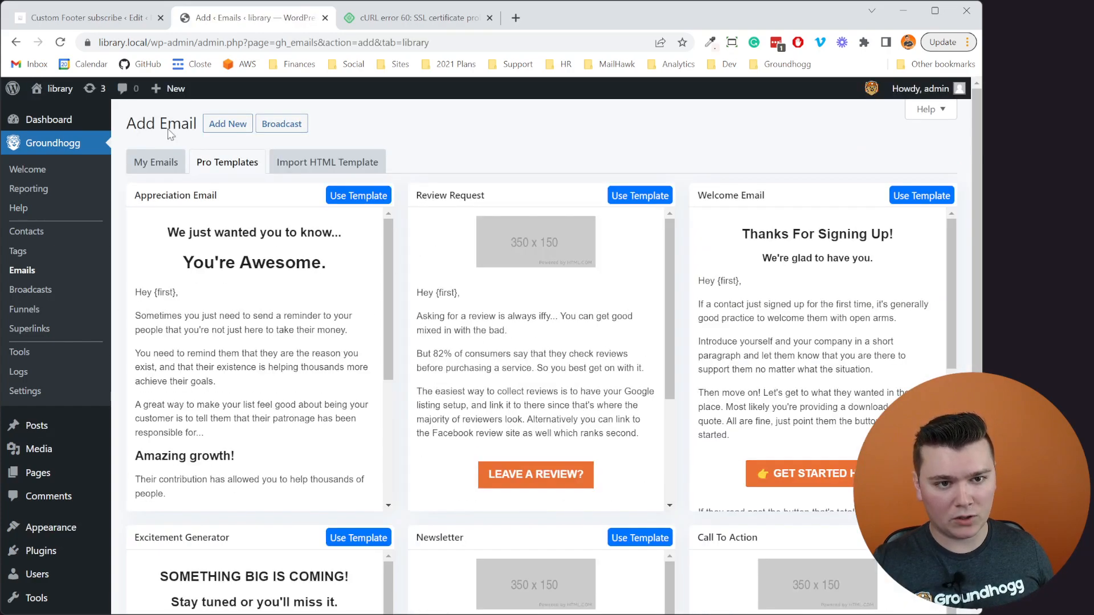
{"action": "scroll", "coordinate": [791, 455], "scroll_direction": "down", "scroll_amount": 5}
{"action": "scroll", "coordinate": [791, 454], "scroll_direction": "down", "scroll_amount": 4}
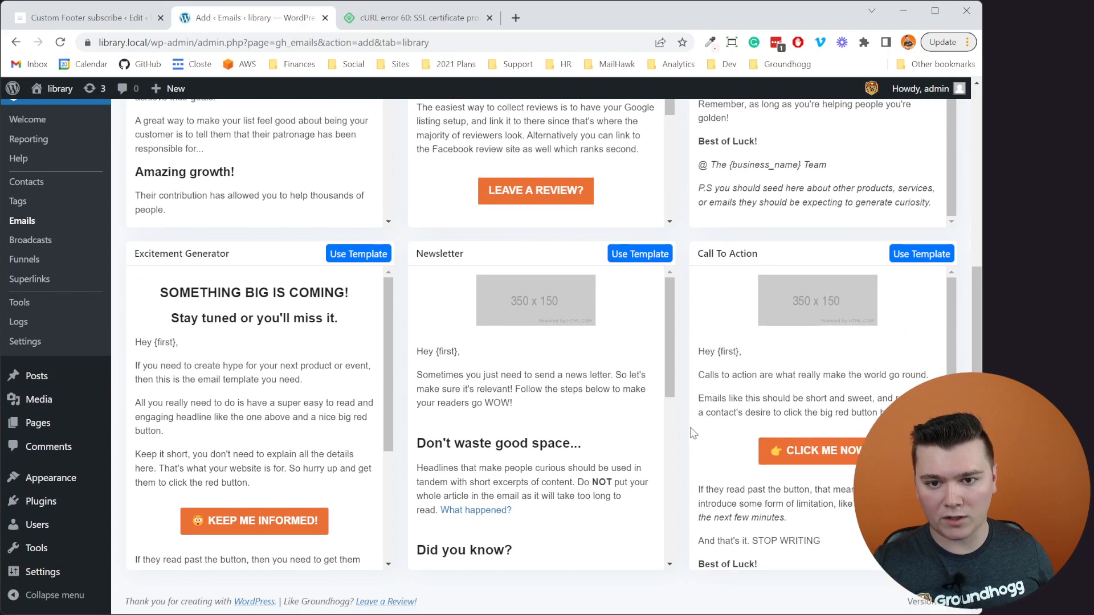
{"action": "scroll", "coordinate": [525, 294], "scroll_direction": "up", "scroll_amount": 4}
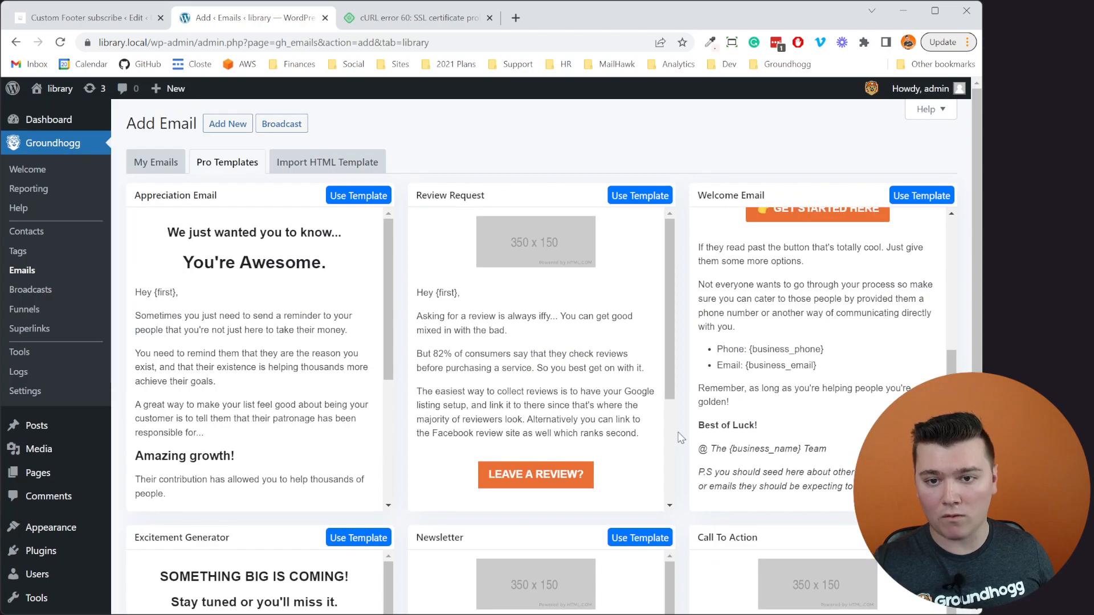
{"action": "left_click", "coordinate": [365, 197]}
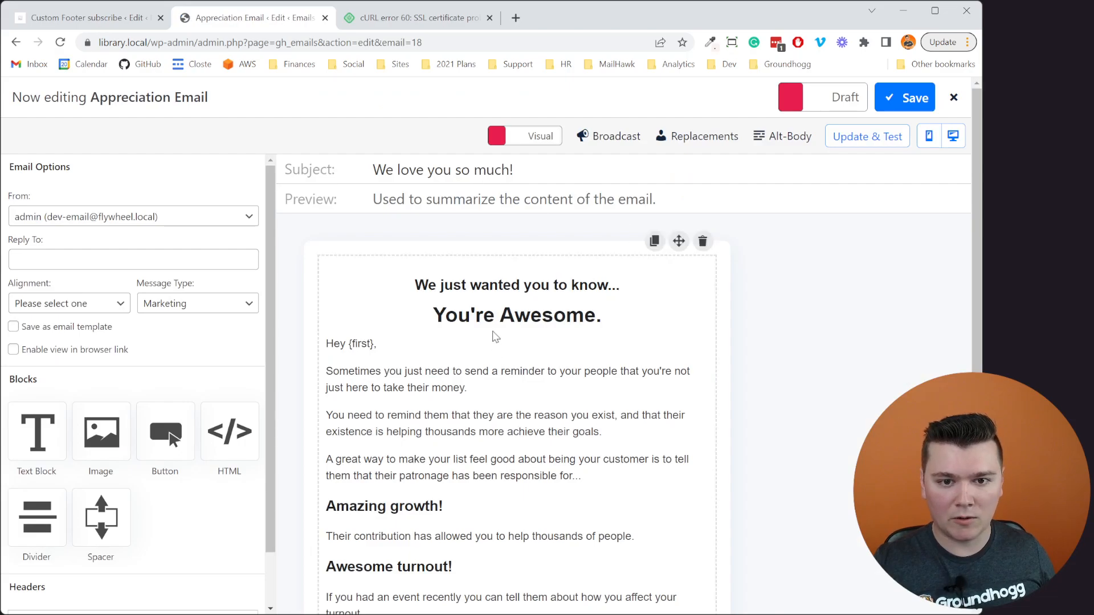
- Rename the email to Custom Appreciation Email
{"action": "left_click", "coordinate": [146, 101]}
{"action": "type", "text": "Custom Appreciation Email"}
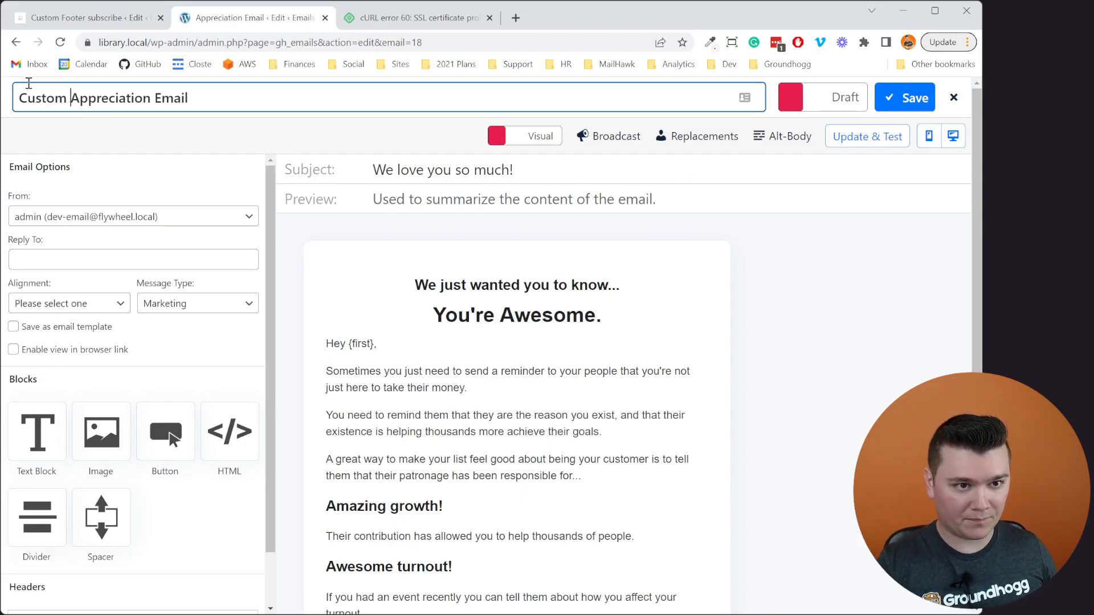
{"action": "key", "text": "Return"}
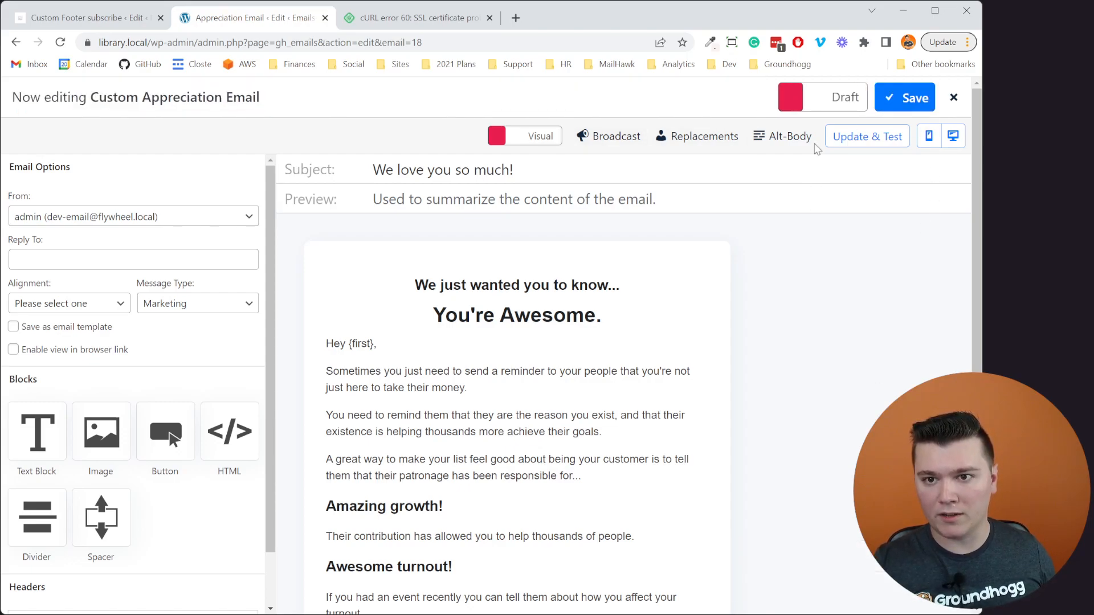
- Mark the Custom Appreciation Email as Ready, flag it as an email template, and save it
{"action": "left_click", "coordinate": [826, 109]}
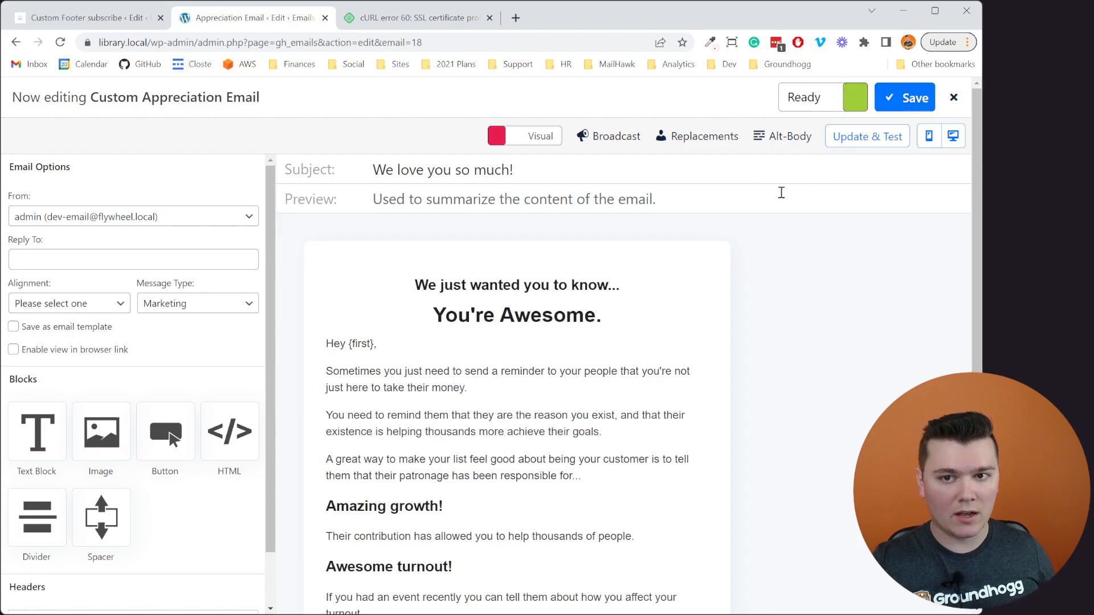
{"action": "left_click", "coordinate": [58, 328]}
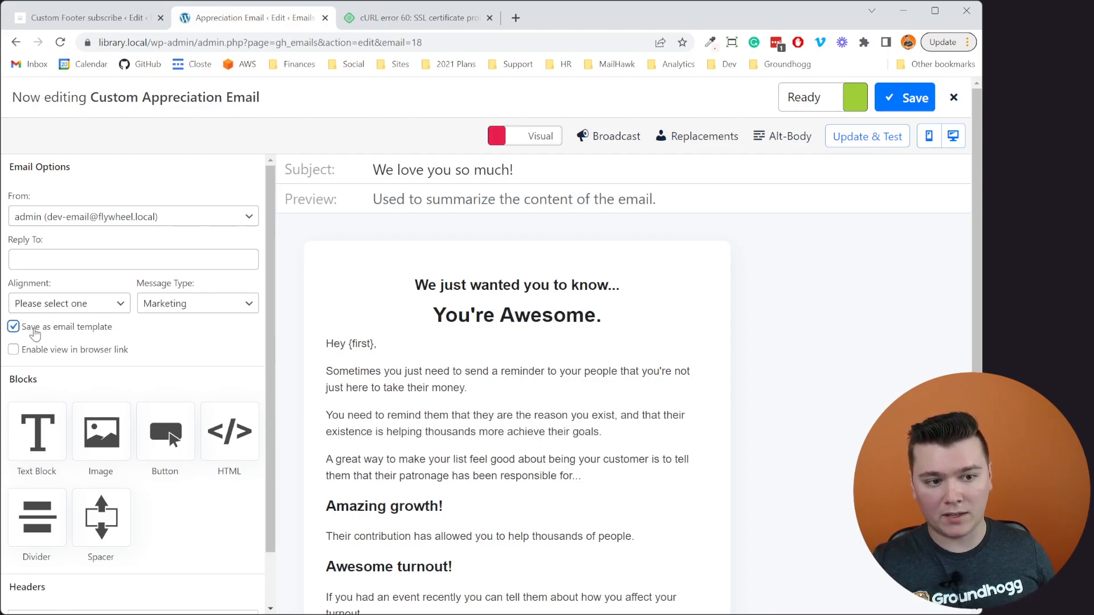
{"action": "left_click", "coordinate": [906, 101]}
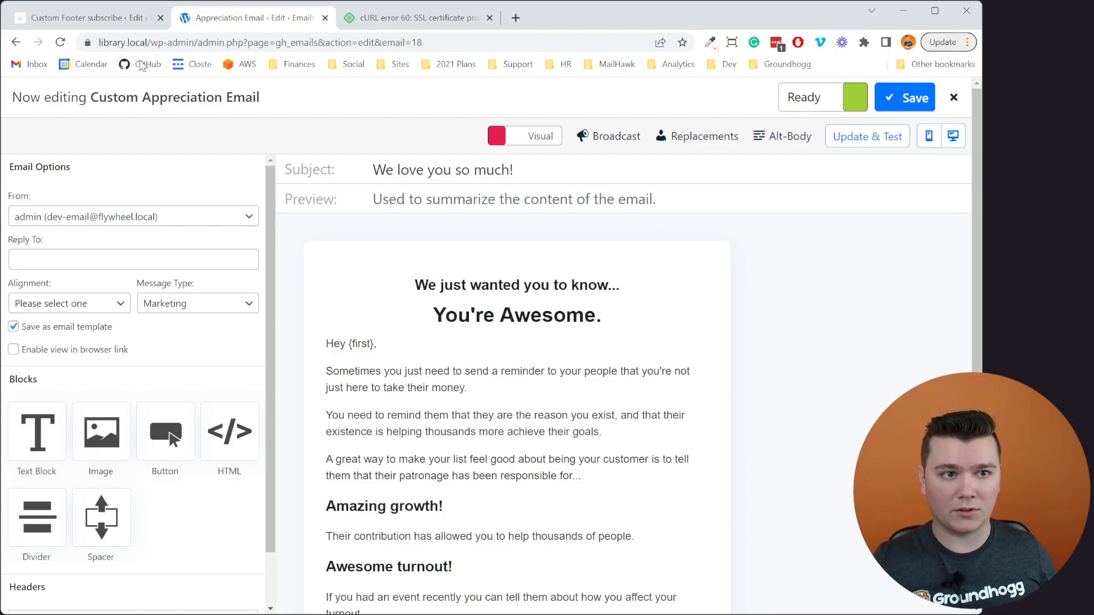
- Switch to the groundhogg.local site, enable the Advanced Email Editor in its My CRM settings, and save the changes
{"action": "left_click", "coordinate": [113, 20]}
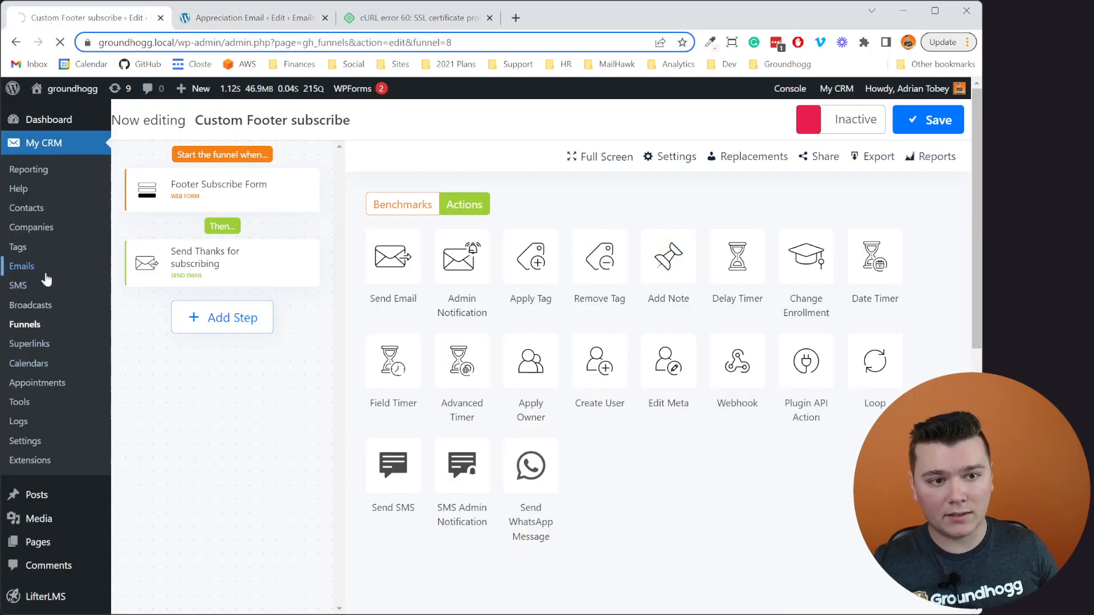
{"action": "mouse_move", "coordinate": [80, 495]}
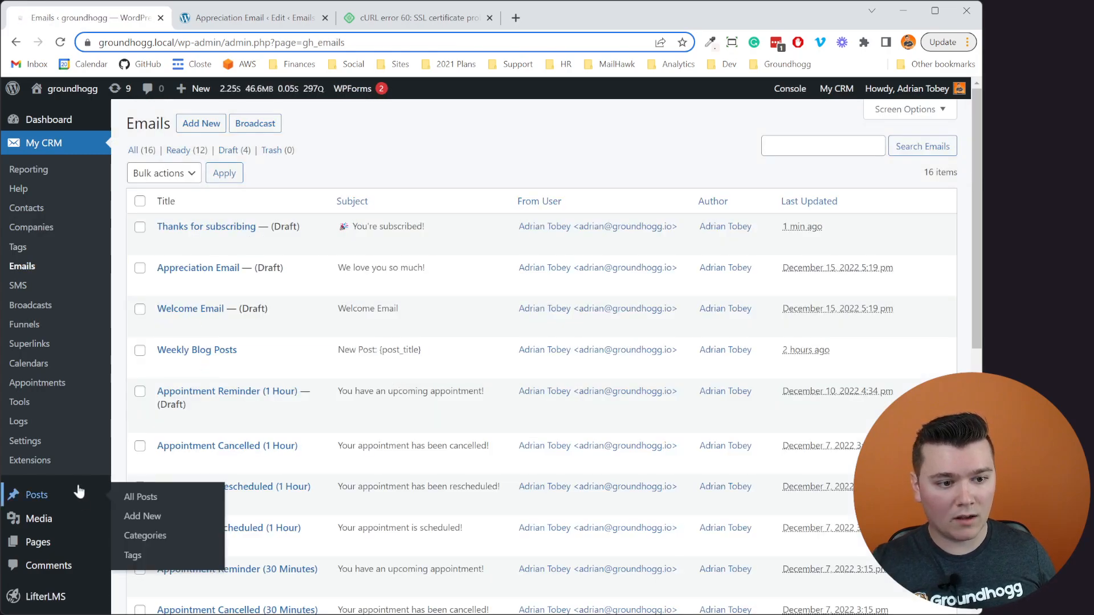
{"action": "left_click", "coordinate": [66, 441]}
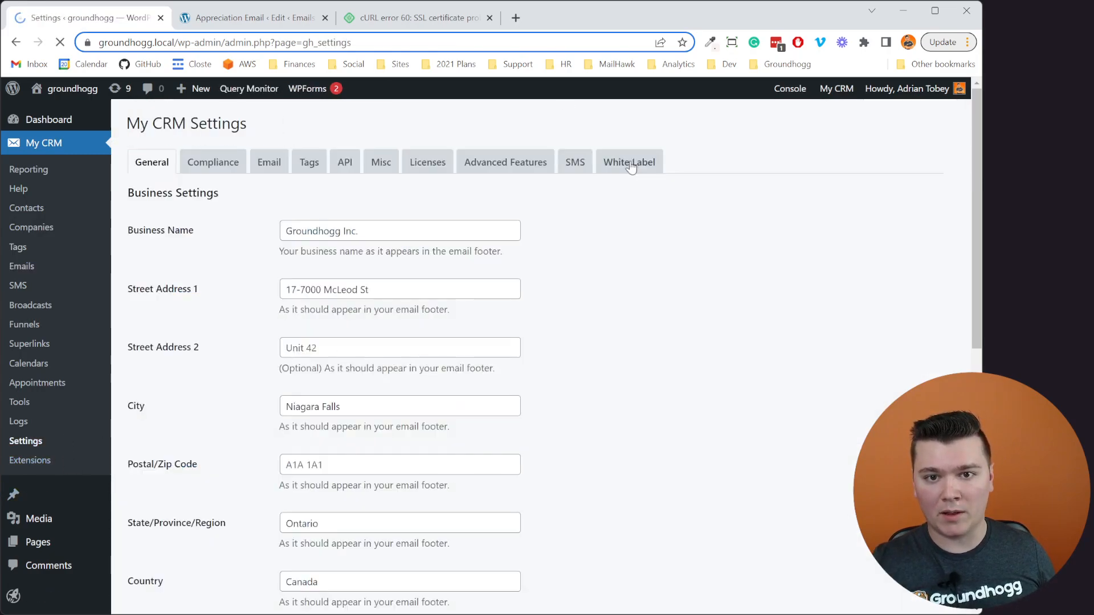
{"action": "left_click", "coordinate": [508, 171]}
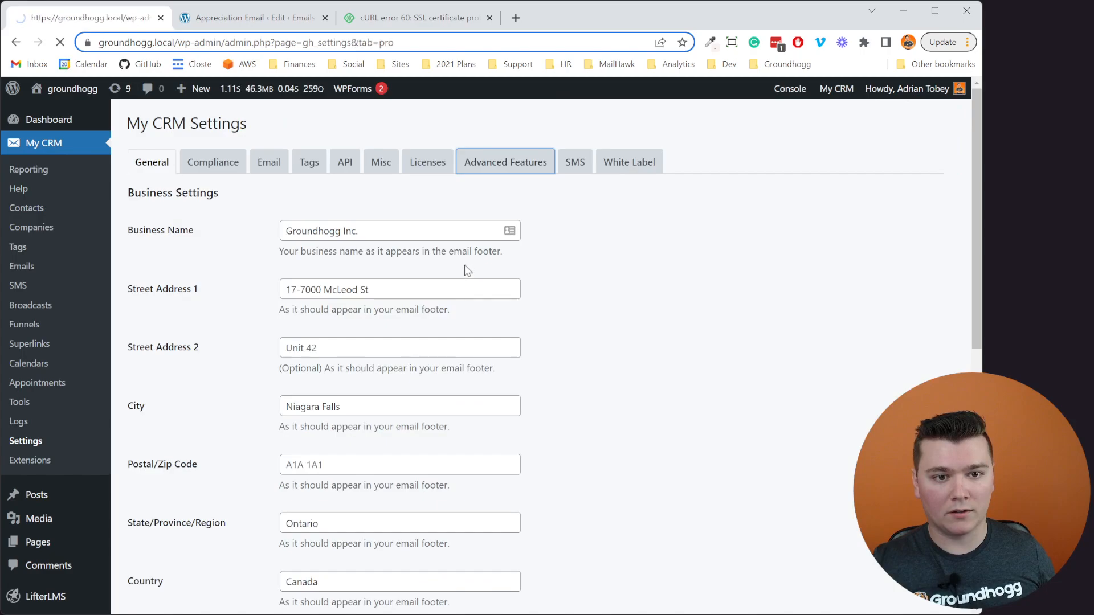
{"action": "left_click", "coordinate": [283, 229]}
{"action": "left_click", "coordinate": [170, 290]}
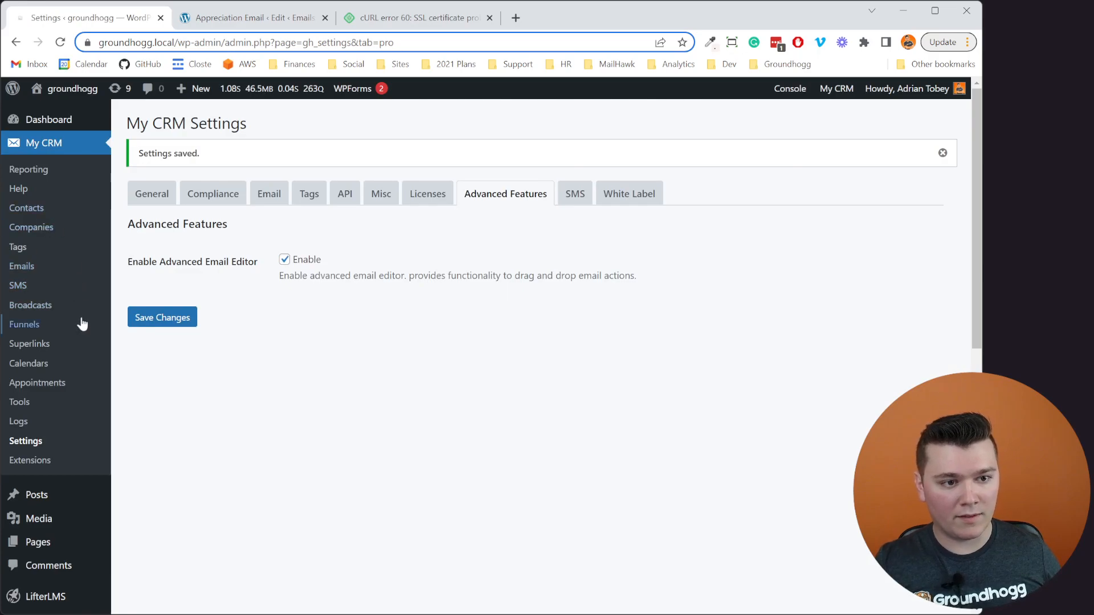
- Start a new email on groundhogg.local and check the pro templates for the Custom Appreciation Email
{"action": "left_click", "coordinate": [64, 272]}
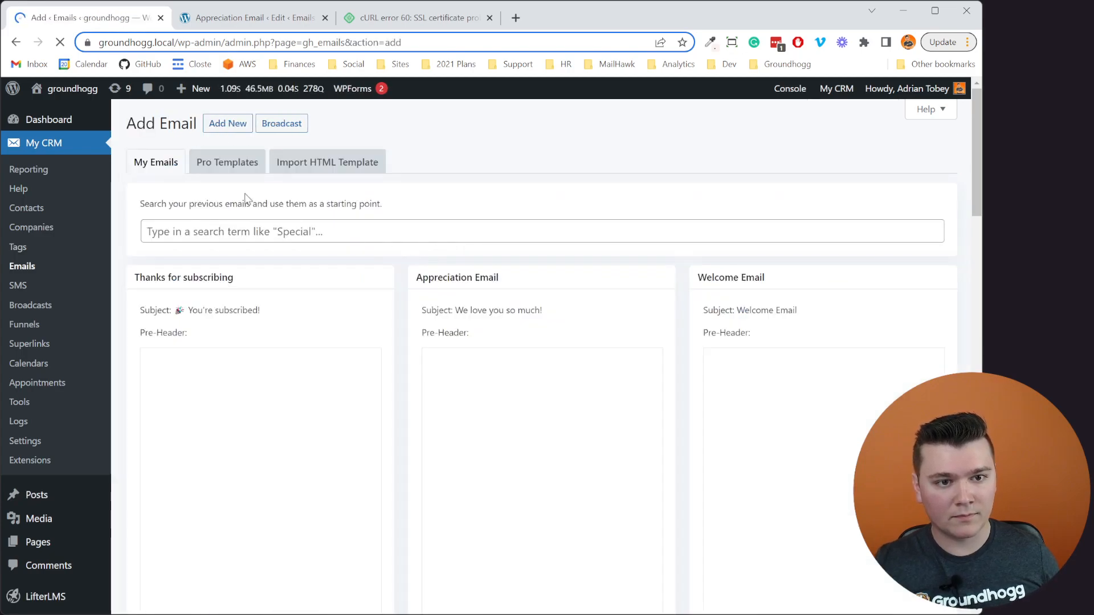
{"action": "left_click", "coordinate": [235, 168]}
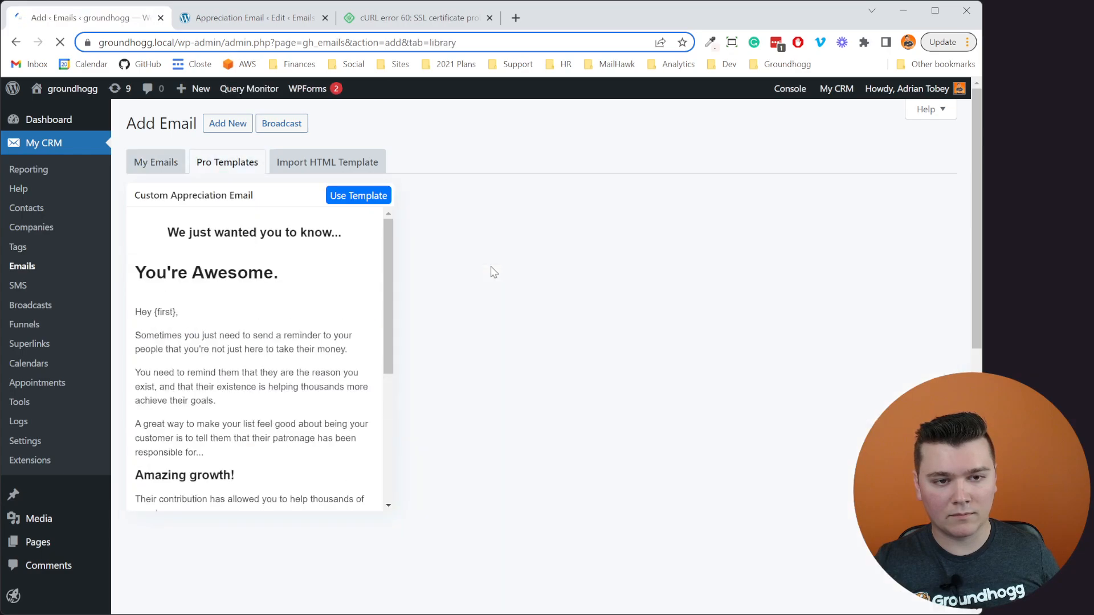
{"action": "left_click_drag", "start_coordinate": [143, 196], "coordinate": [277, 197]}
{"action": "left_click", "coordinate": [279, 197]}
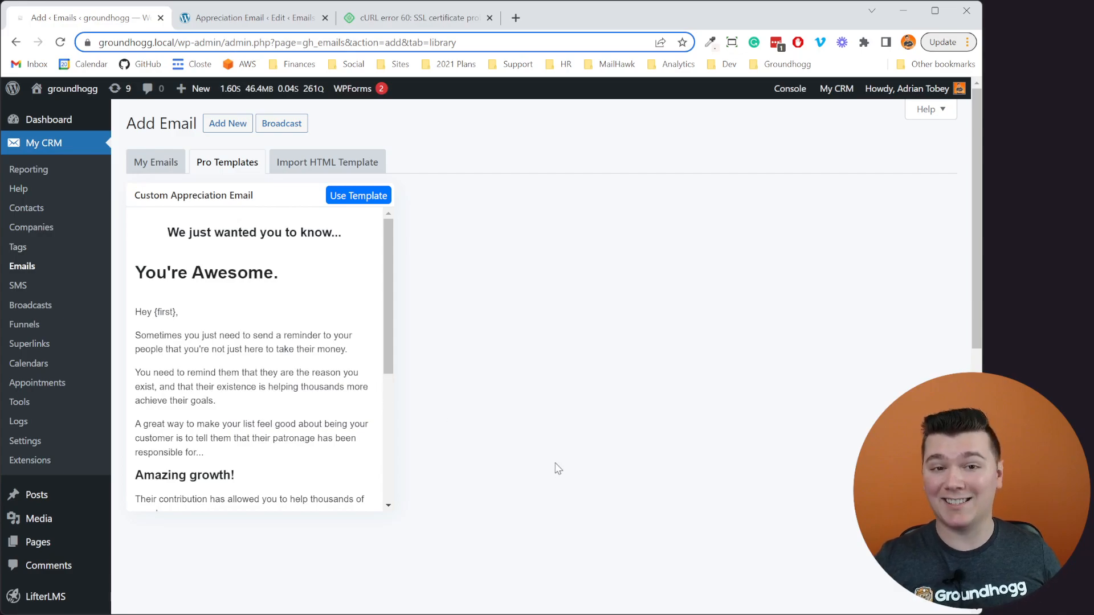